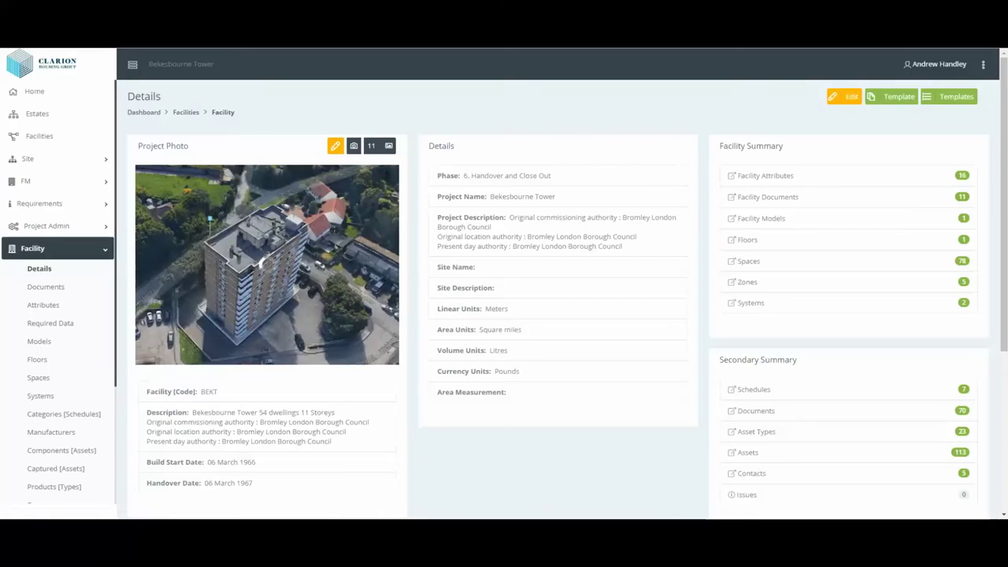
# Scroll through the Main Demo Model record's Revit file details and download options.
pyautogui.scroll(-3, 543, 443)
pyautogui.scroll(1, 543, 440)
pyautogui.scroll(1, 551, 443)
pyautogui.scroll(1, 554, 443)
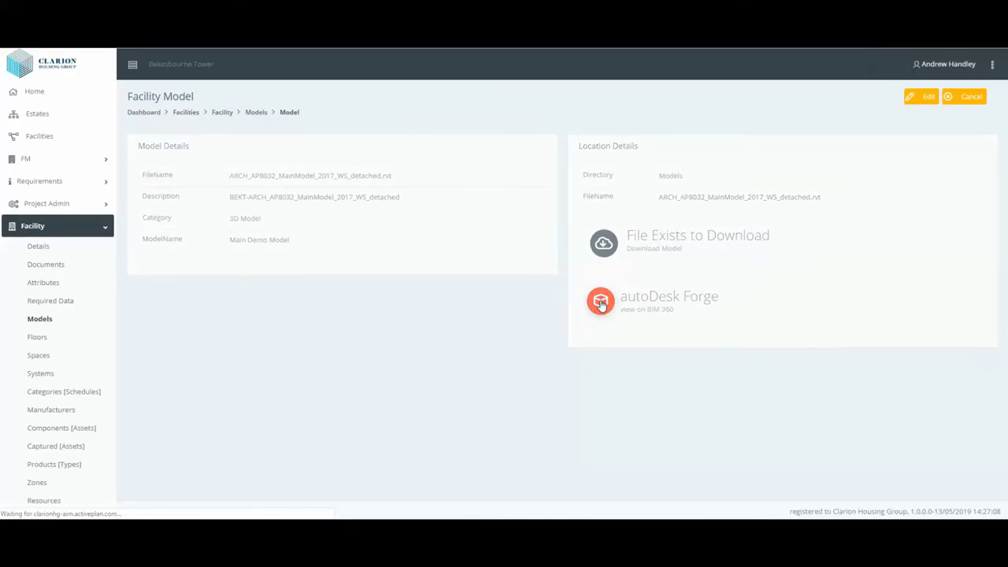
# Load the tower in the Autodesk Forge viewer and orbit, pan and zoom around it, including the roof.
pyautogui.click(601, 305)
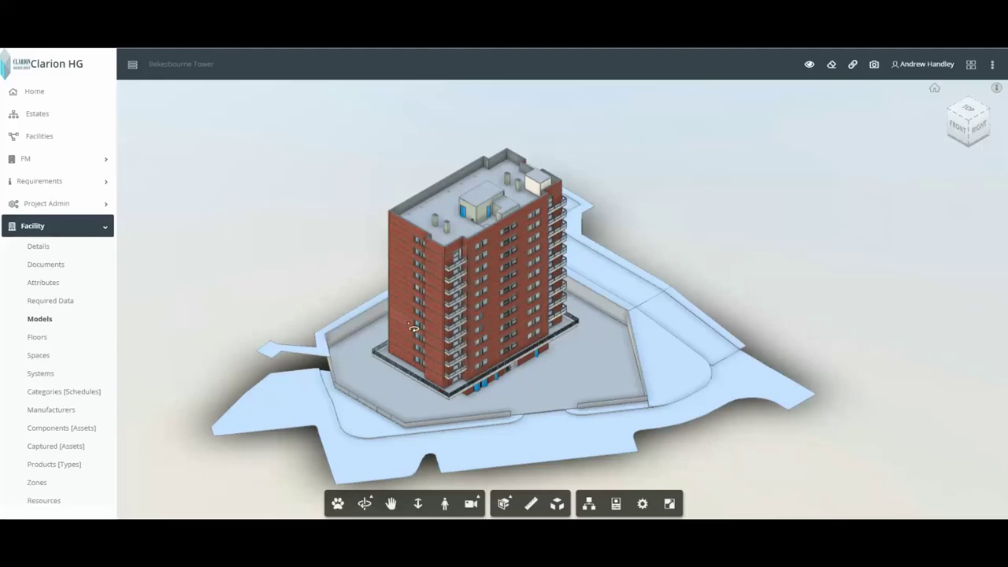
pyautogui.moveTo(405, 321)
pyautogui.mouseDown()
pyautogui.moveTo(486, 309)
pyautogui.moveTo(719, 325)
pyautogui.moveTo(867, 295)
pyautogui.moveTo(940, 292)
pyautogui.moveTo(956, 310)
pyautogui.mouseUp()
pyautogui.moveTo(564, 390); pyautogui.dragTo(607, 323, button='middle')
pyautogui.scroll(-2, 608, 323)
pyautogui.scroll(-2, 598, 320)
pyautogui.scroll(1, 587, 317)
pyautogui.scroll(2, 587, 316)
pyautogui.scroll(3, 586, 327)
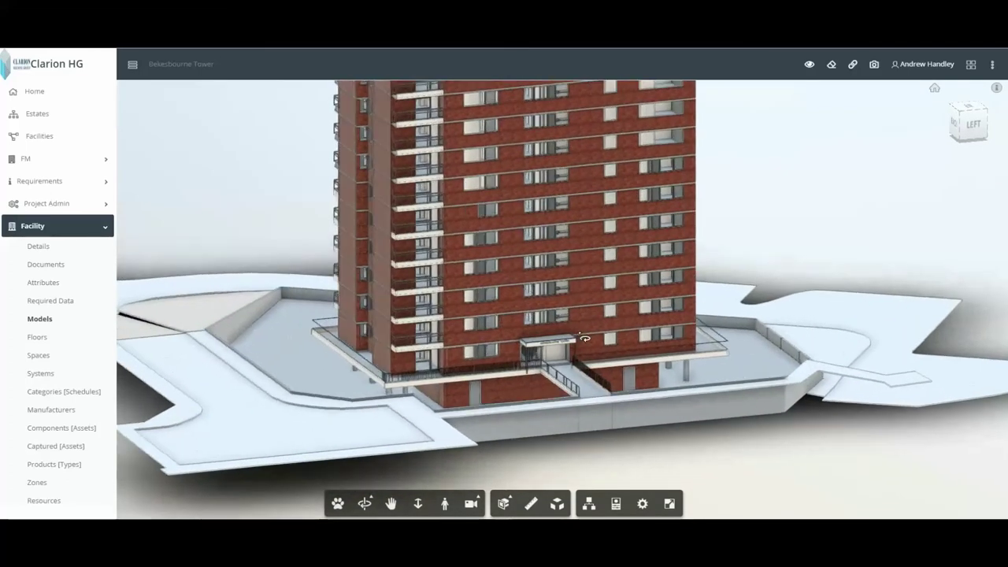
pyautogui.moveTo(584, 337); pyautogui.dragTo(580, 398)
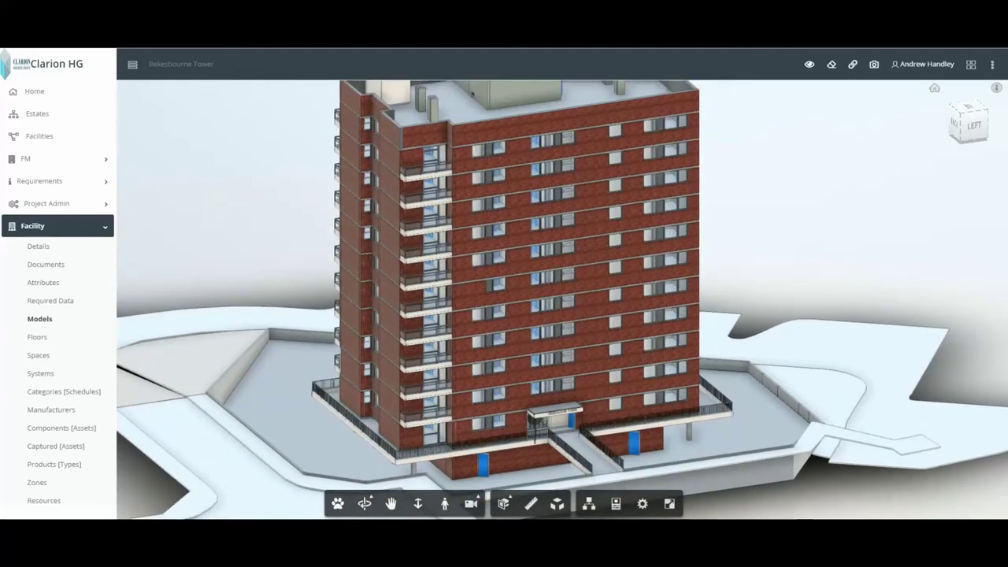
# Inspect a window's linked asset record and its Asset Type details, then close it.
pyautogui.click(437, 399)
pyautogui.click(558, 150)
pyautogui.click(630, 431)
# Reset to the home view and show only Floor 2 from the saved floor views.
pyautogui.click(935, 89)
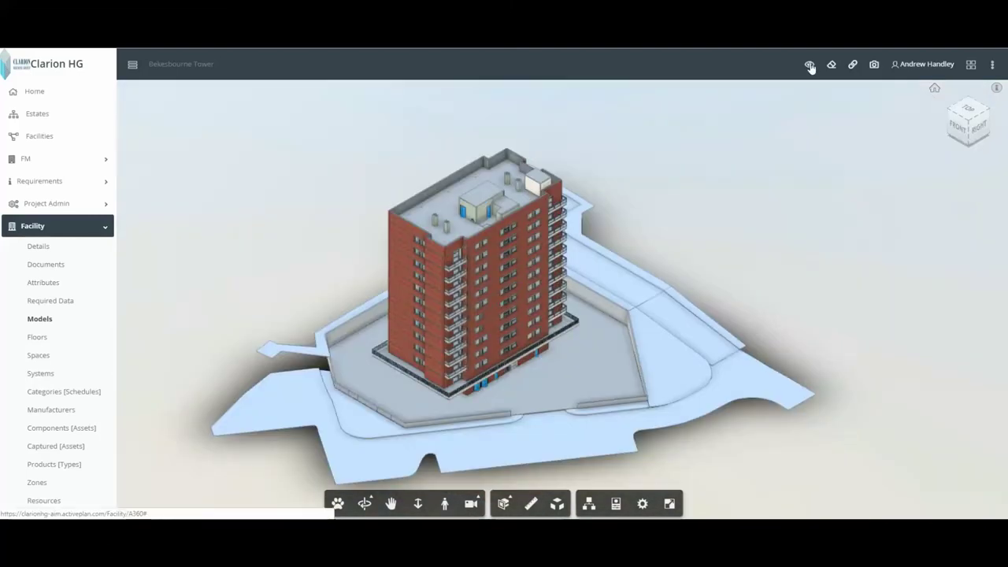
pyautogui.click(809, 65)
pyautogui.click(891, 130)
# Orbit, zoom in and tilt down on Floor 2 to see its rooms and blue doors.
pyautogui.moveTo(709, 272); pyautogui.dragTo(531, 299)
pyautogui.scroll(3, 519, 315)
pyautogui.scroll(3, 506, 332)
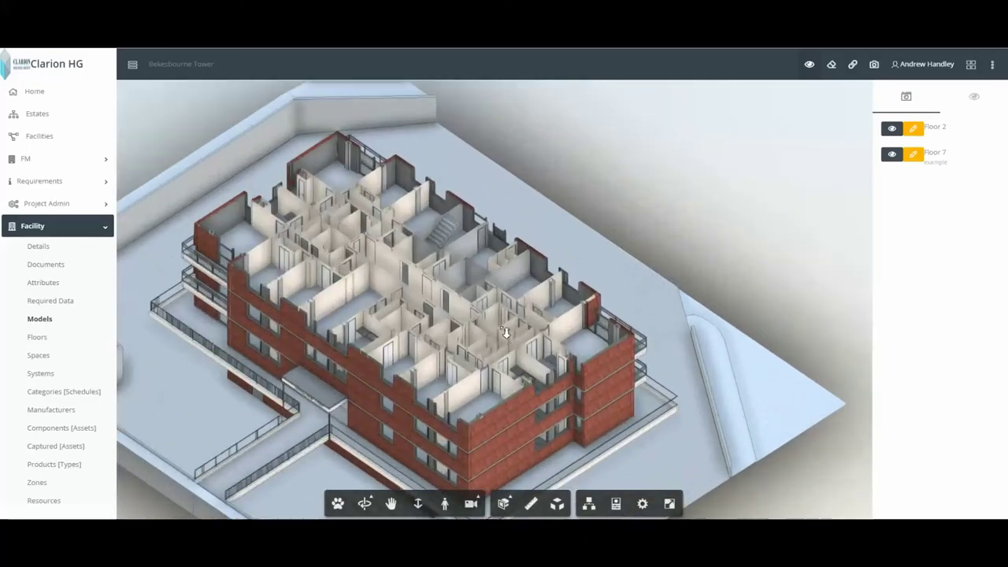
pyautogui.moveTo(506, 333)
pyautogui.mouseDown()
pyautogui.moveTo(488, 335)
pyautogui.moveTo(496, 418)
pyautogui.mouseUp()
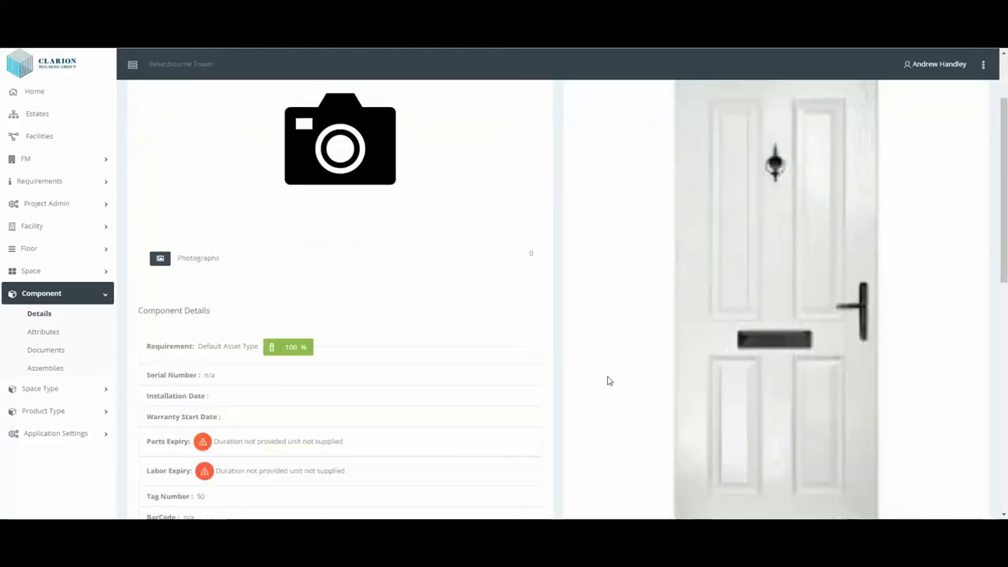
# Scroll through door component 50's record details.
pyautogui.scroll(-2, 607, 381)
pyautogui.scroll(-1, 607, 380)
pyautogui.scroll(-2, 607, 380)
pyautogui.scroll(1, 607, 380)
pyautogui.scroll(2, 608, 380)
pyautogui.scroll(3, 608, 380)
pyautogui.scroll(1, 613, 380)
# Open the Facility floors list and view Floor Level 2's layout plan.
pyautogui.click(31, 227)
pyautogui.click(38, 340)
pyautogui.click(930, 207)
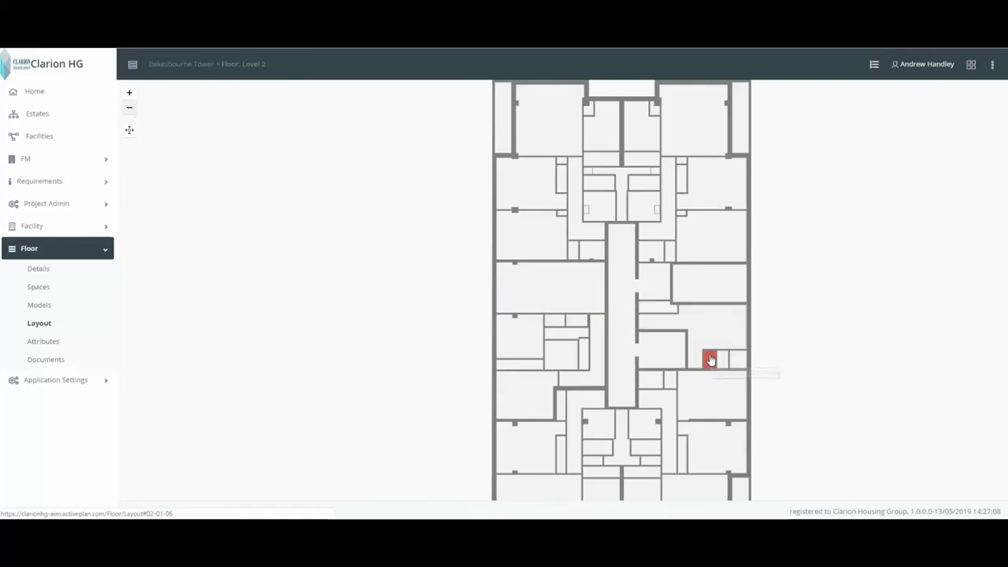
# Open the Dry Riser room's space record from the plan, then return to the Level 2 spaces.
pyautogui.click(709, 358)
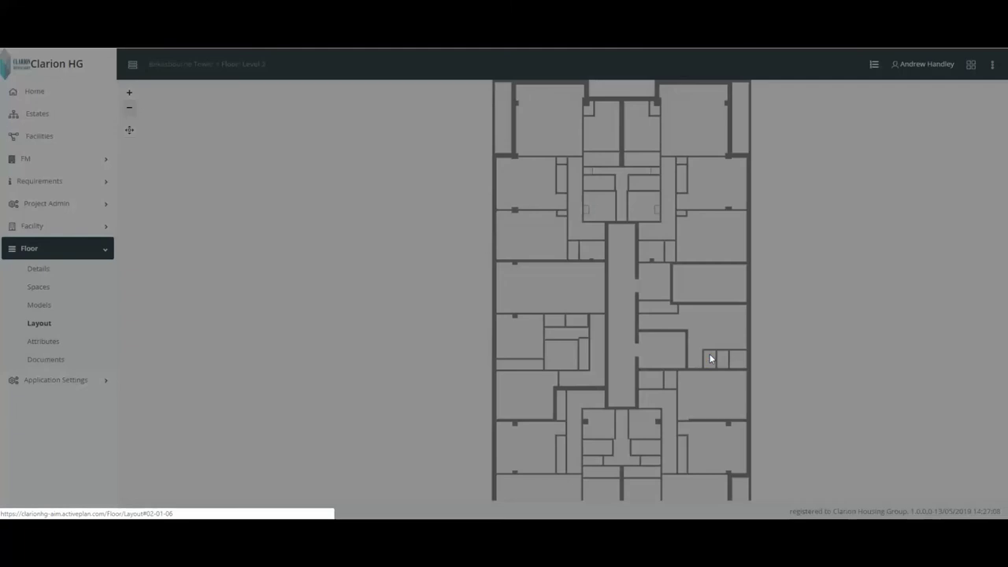
pyautogui.click(583, 381)
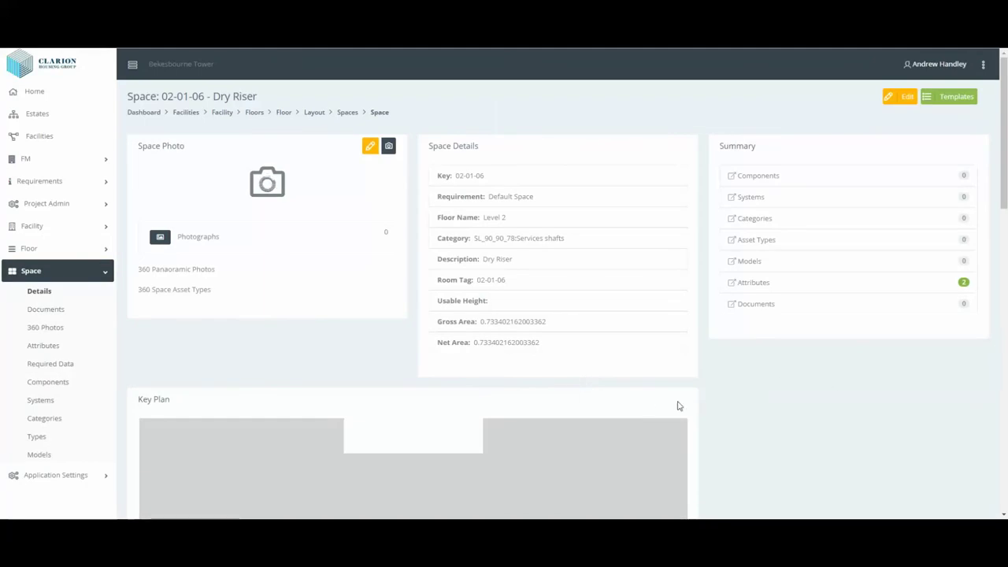
pyautogui.scroll(-3, 677, 405)
pyautogui.scroll(-2, 679, 407)
pyautogui.scroll(1, 682, 407)
pyautogui.click(29, 248)
# Search the spaces for 02-02-02, open it and launch its 360 photo.
pyautogui.write('2')
pyautogui.press('BackSpace')
pyautogui.write('02-02-02')
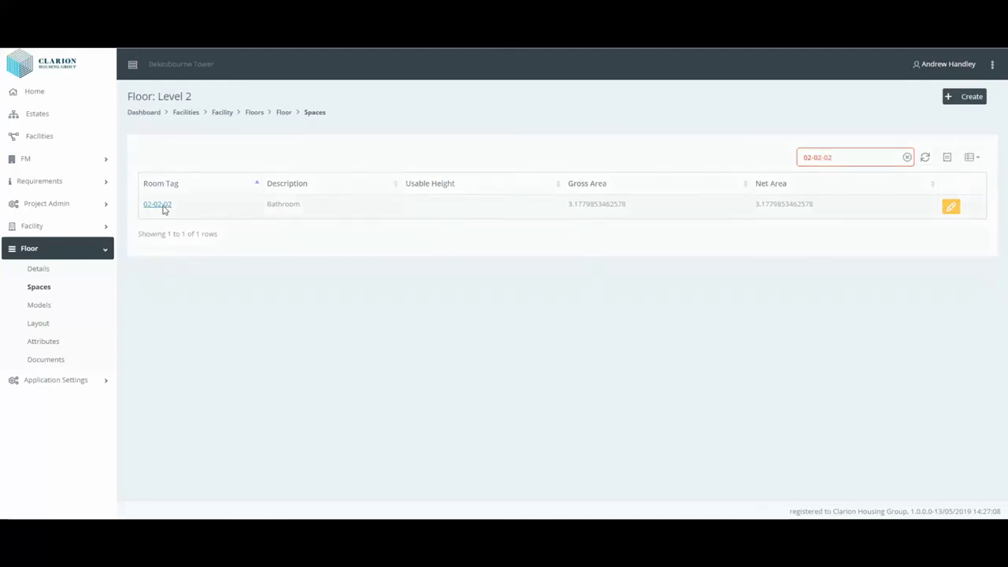
pyautogui.click(161, 206)
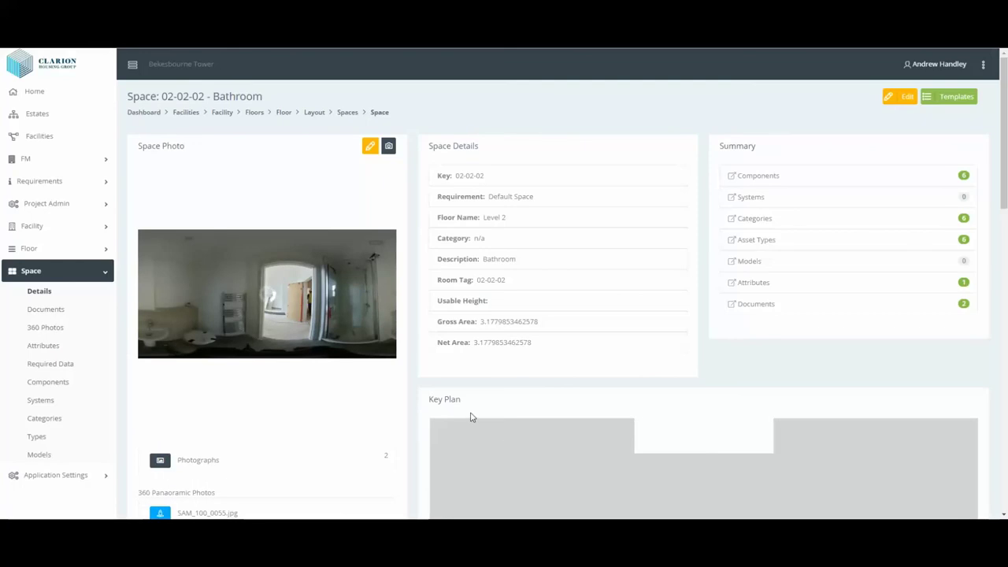
pyautogui.scroll(-2, 472, 414)
pyautogui.click(161, 411)
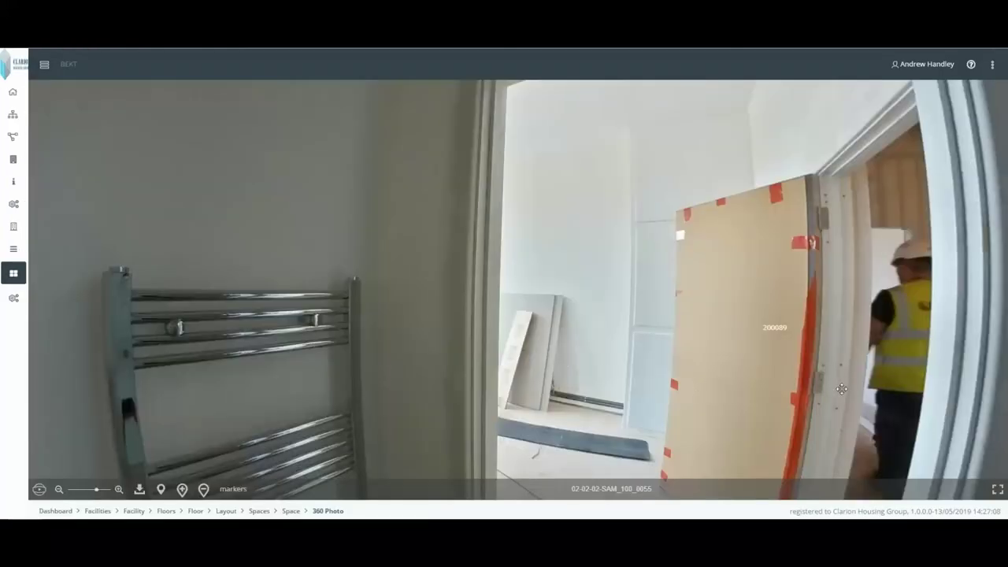
# Pan the 360 photo from the doorway round to the shower and the tagged sink.
pyautogui.moveTo(844, 392); pyautogui.dragTo(676, 320)
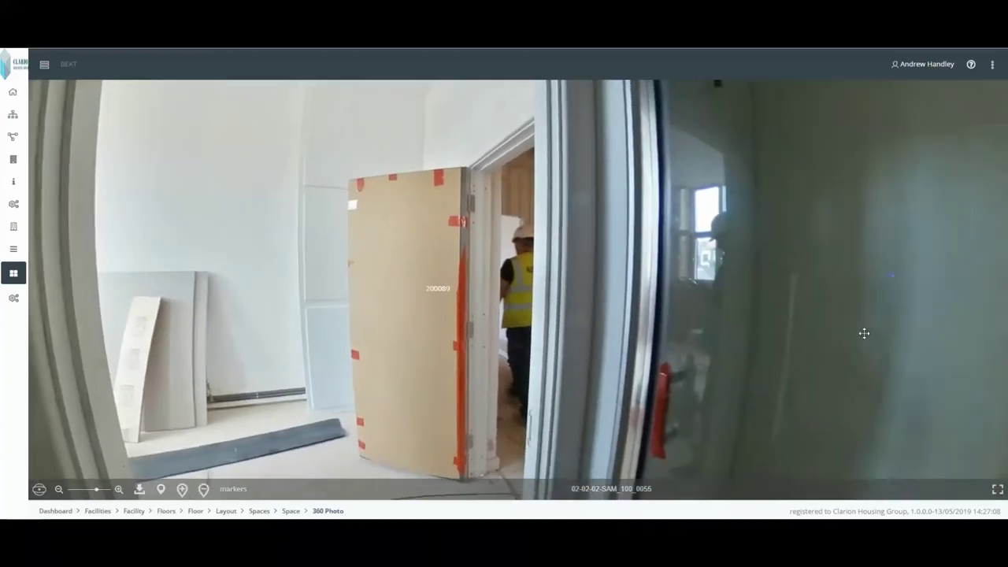
pyautogui.moveTo(864, 333)
pyautogui.mouseDown()
pyautogui.moveTo(550, 223)
pyautogui.moveTo(452, 261)
pyautogui.mouseUp()
pyautogui.moveTo(725, 265)
pyautogui.mouseDown()
pyautogui.moveTo(479, 81)
pyautogui.moveTo(552, 158)
pyautogui.mouseUp()
# Show the SOL003 tap marker's details, then open the first window type under Window Units.
pyautogui.click(752, 384)
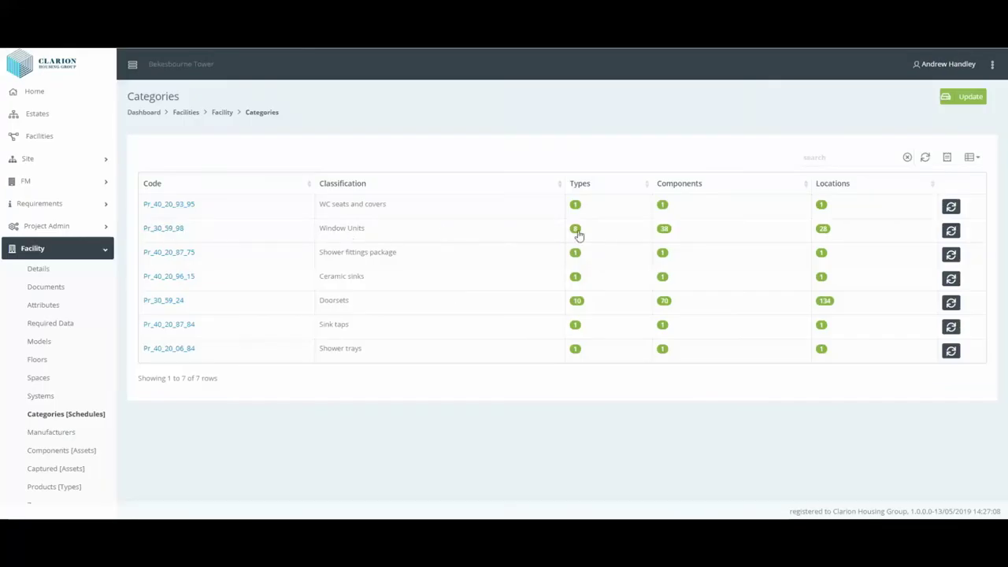
pyautogui.click(576, 229)
pyautogui.click(950, 235)
pyautogui.scroll(-1, 525, 333)
pyautogui.scroll(1, 366, 369)
# Browse Facility categories to Doorsets and open the Door_Type_G product type.
pyautogui.click(29, 228)
pyautogui.click(68, 394)
pyautogui.click(577, 300)
pyautogui.click(187, 403)
# List Door_Type_G's documents and scroll through the STV_Ecoframe_BR_022012_UK specification PDF.
pyautogui.scroll(-2, 686, 354)
pyautogui.scroll(2, 688, 358)
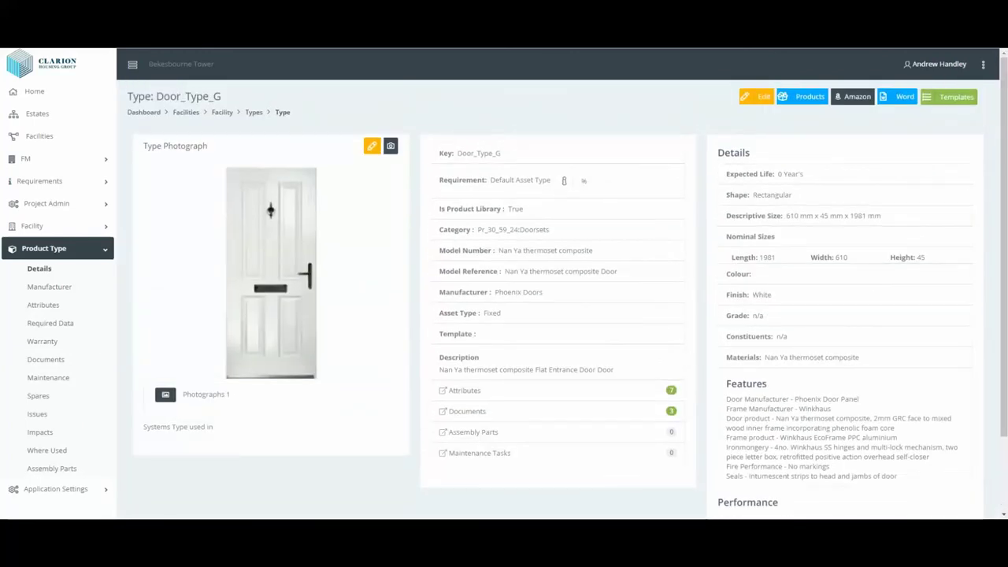
pyautogui.click(464, 412)
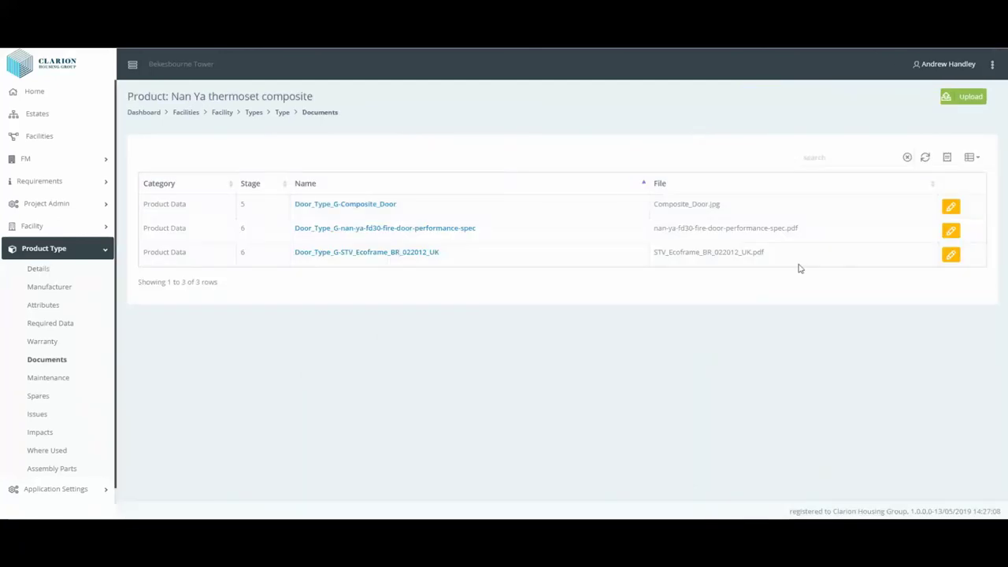
pyautogui.click(355, 253)
pyautogui.scroll(-3, 757, 300)
pyautogui.scroll(-4, 758, 303)
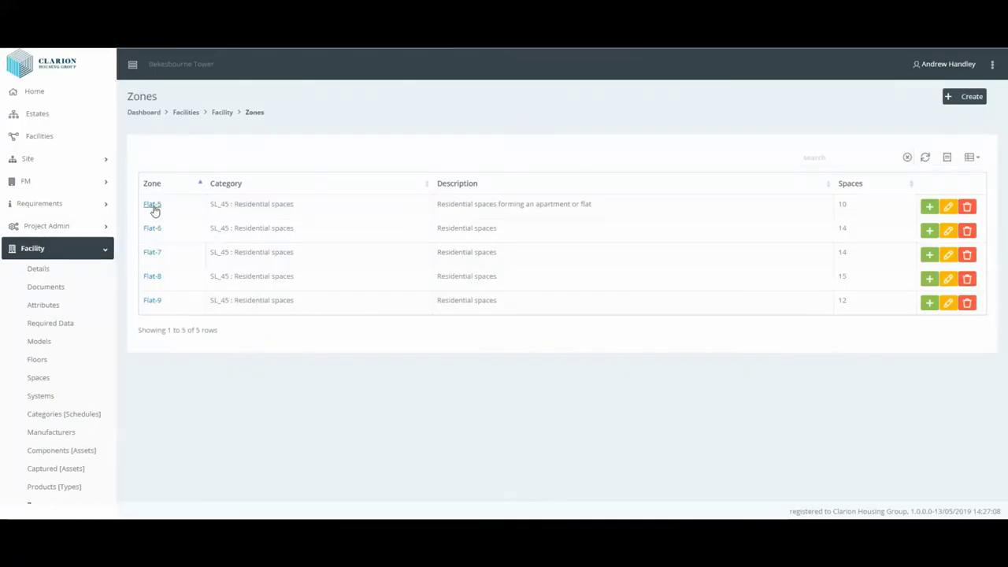
# Open the Flat-5 zone record and view its rooms highlighted on the Level layout.
pyautogui.click(153, 206)
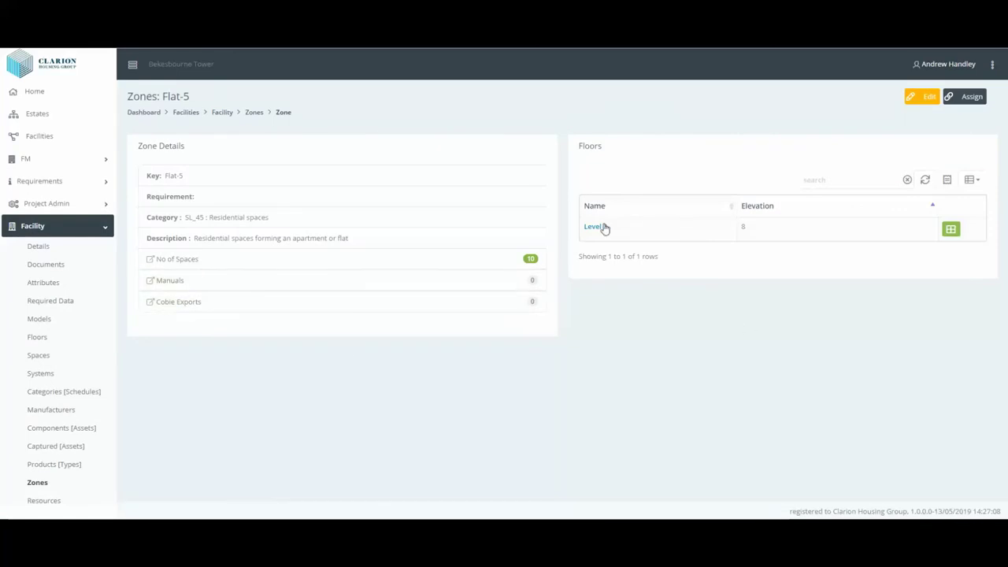
pyautogui.click(951, 229)
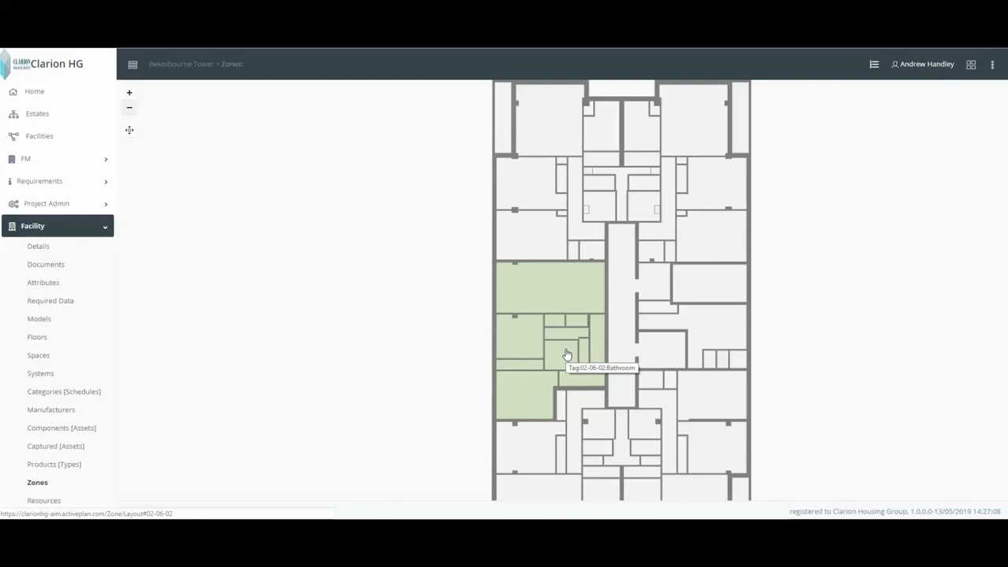